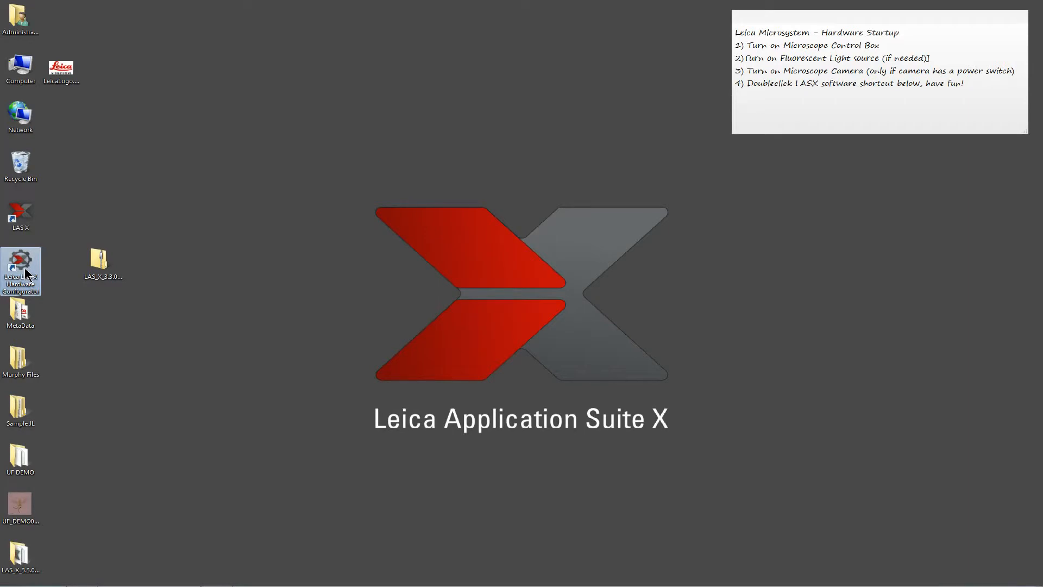
Step: Launch the Leica LAS X Hardware Configurator as administrator and accept the existing microscope hardware setup
right_click(26, 274)
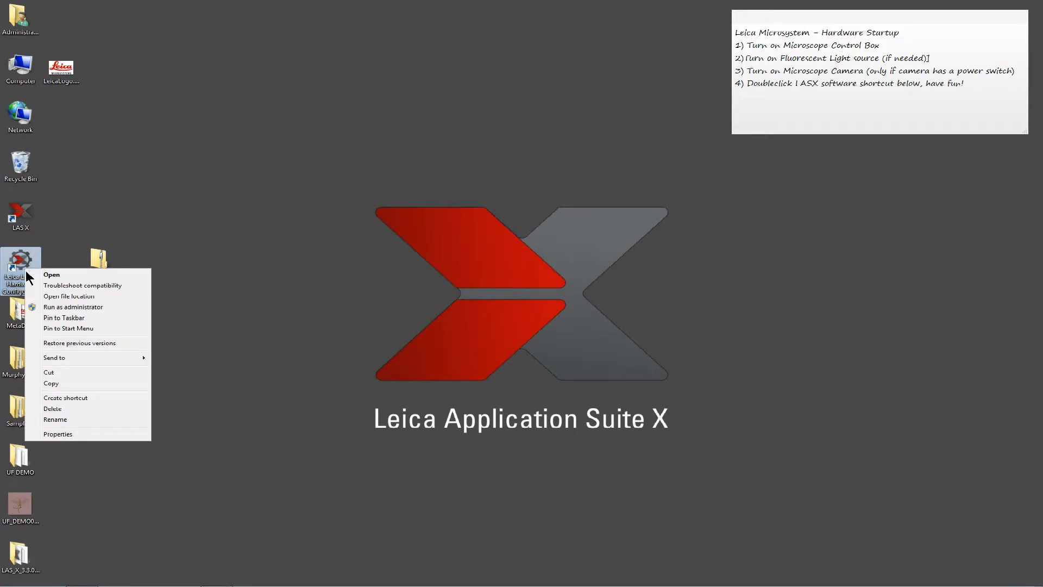
click(48, 308)
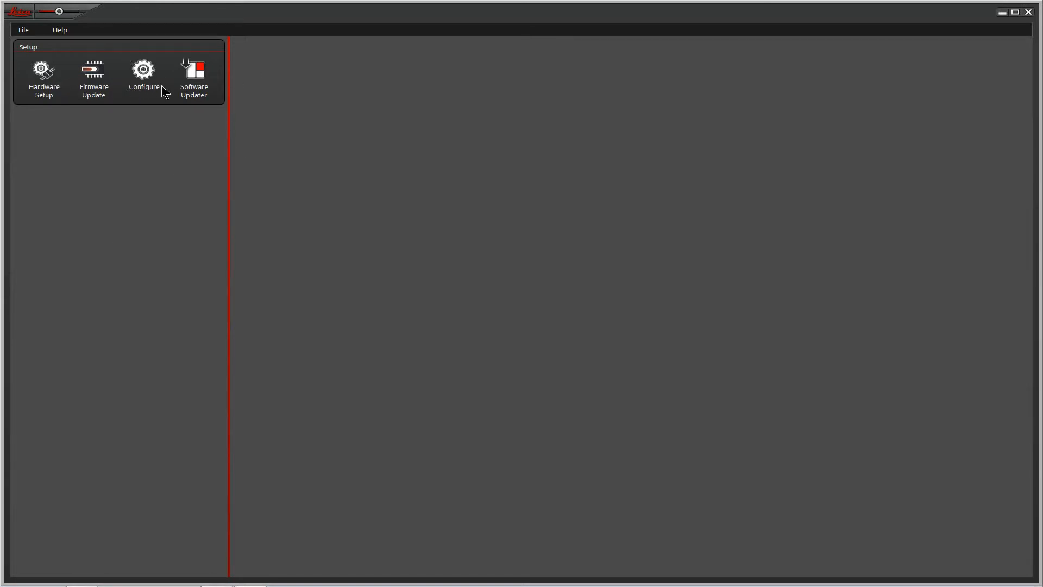
click(44, 79)
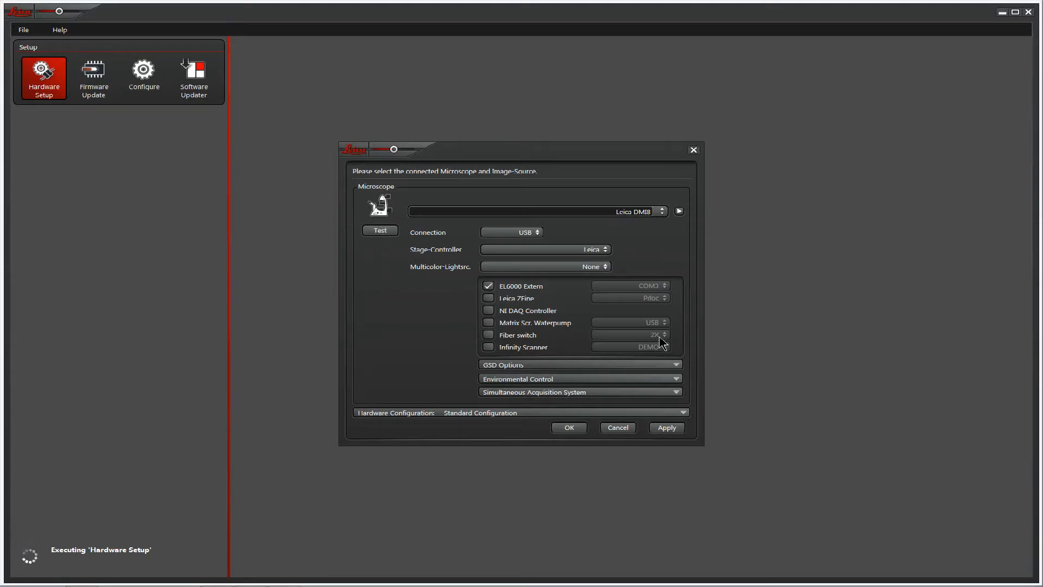
click(569, 428)
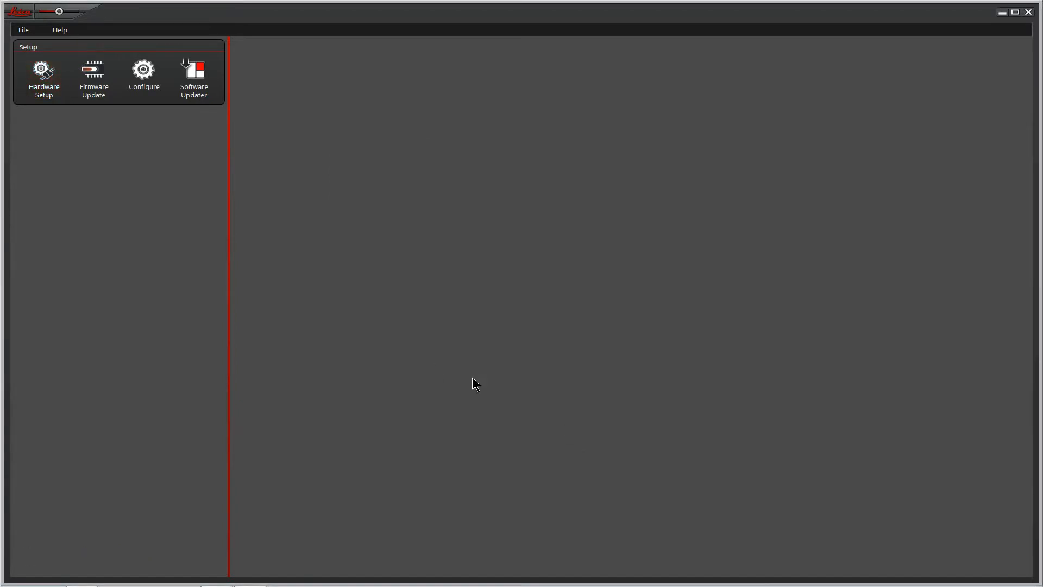
Step: In the nosepiece configuration, search the objectives for 203 and assign the 40x HC PL FLUOTAR L objective, article 11506203, to position 3
click(143, 71)
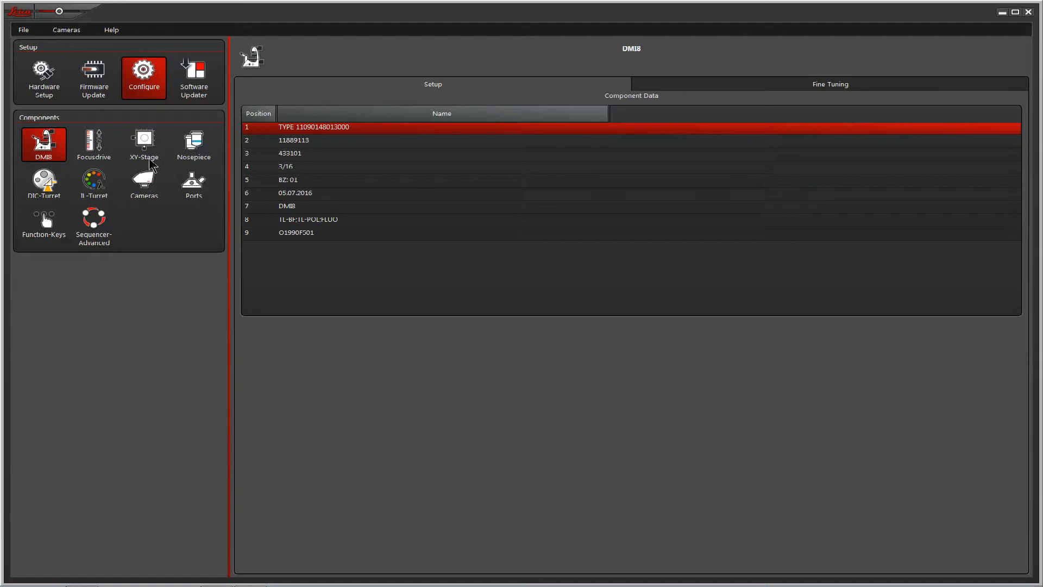
click(195, 149)
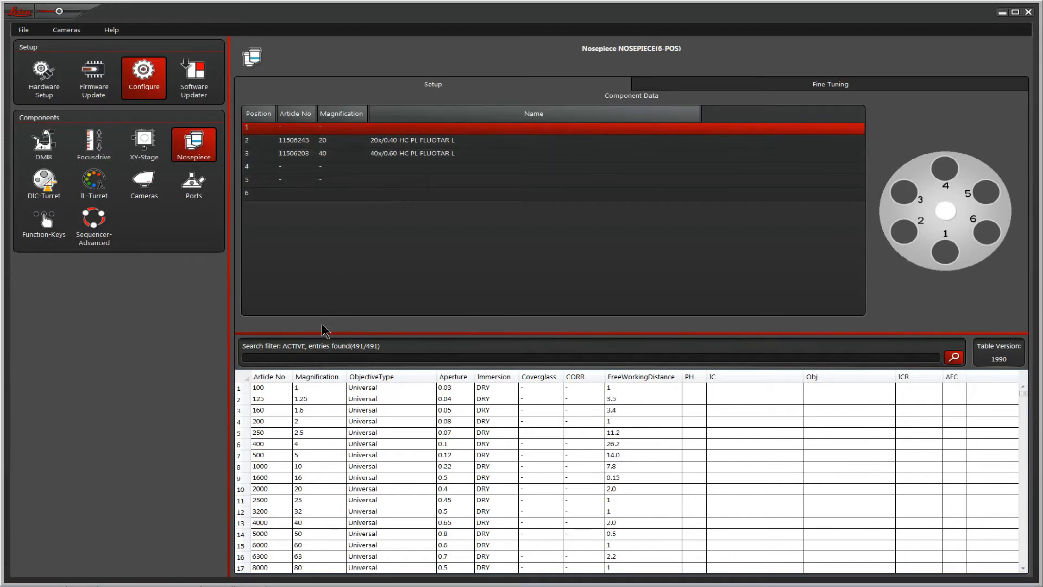
click(419, 356)
text(203)
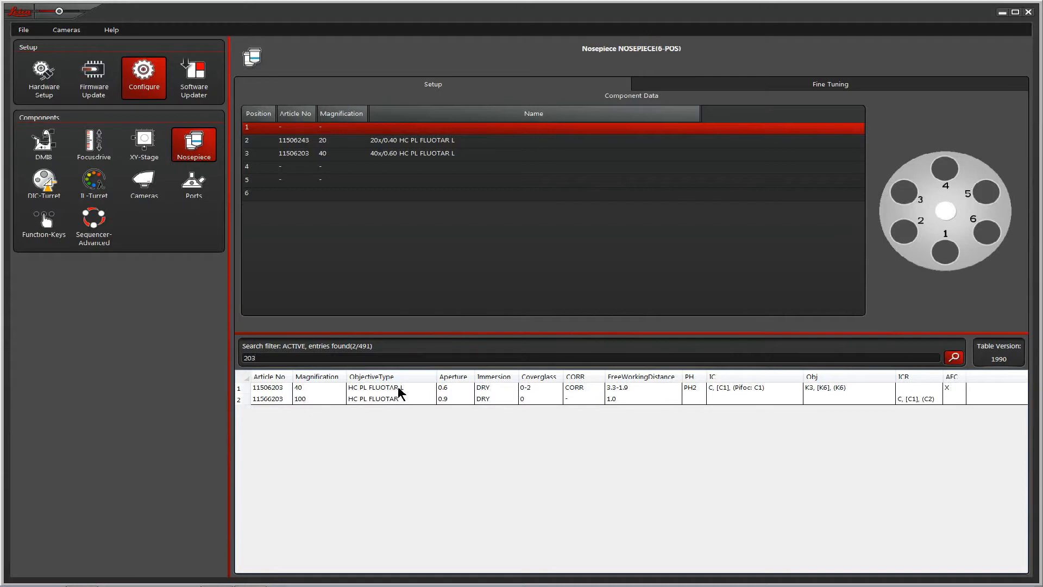
click(325, 154)
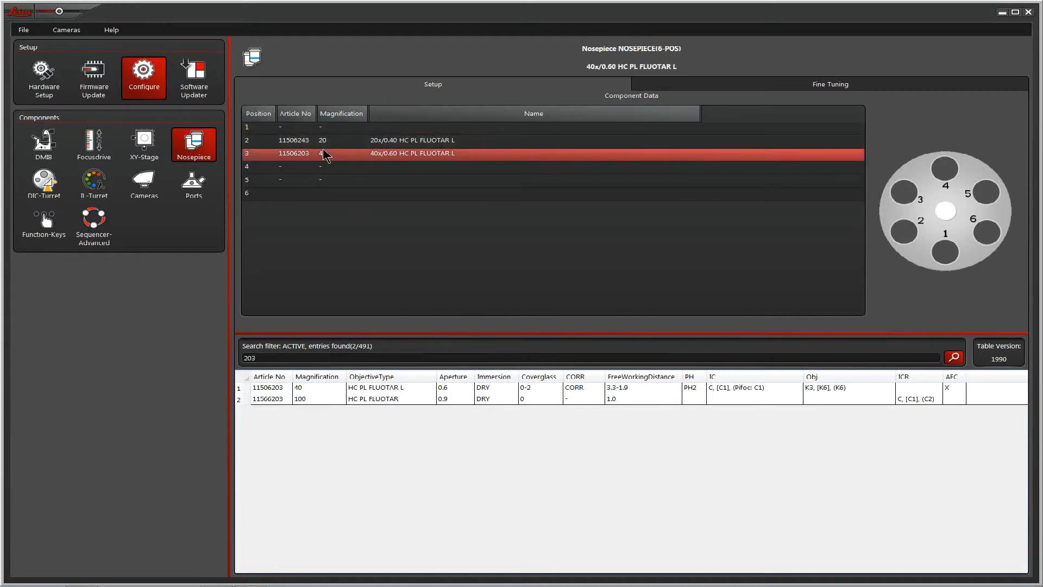
click(402, 389)
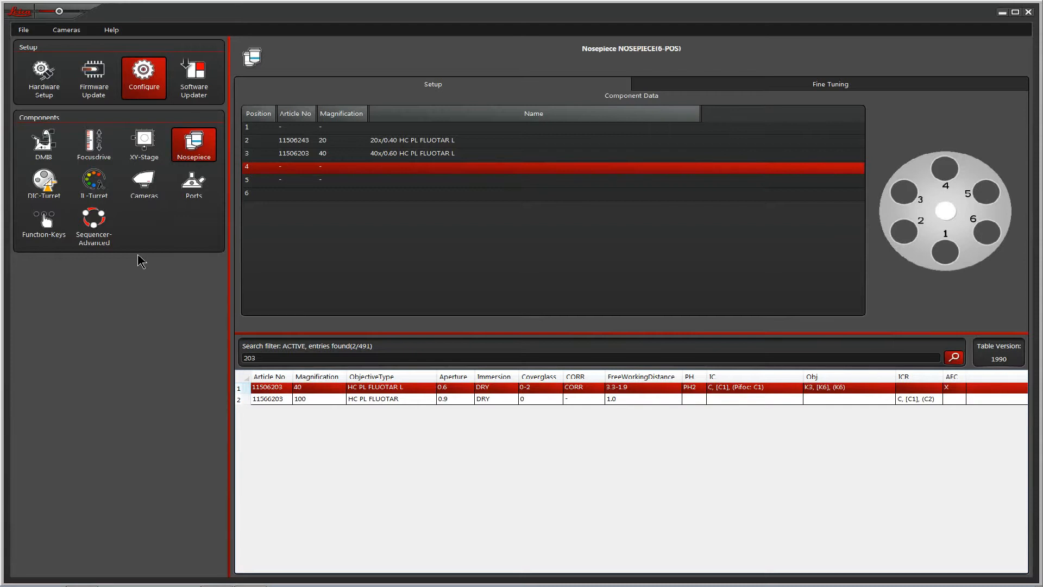
Step: Examine the filter cubes assigned to the IL-Turret, selecting the GFP cube at position 2
click(107, 187)
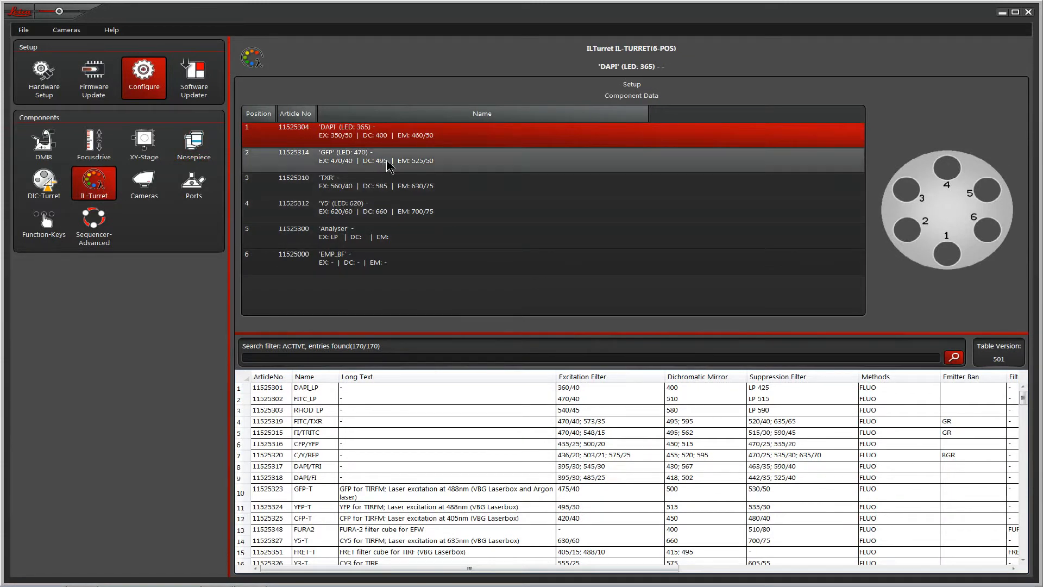
click(416, 161)
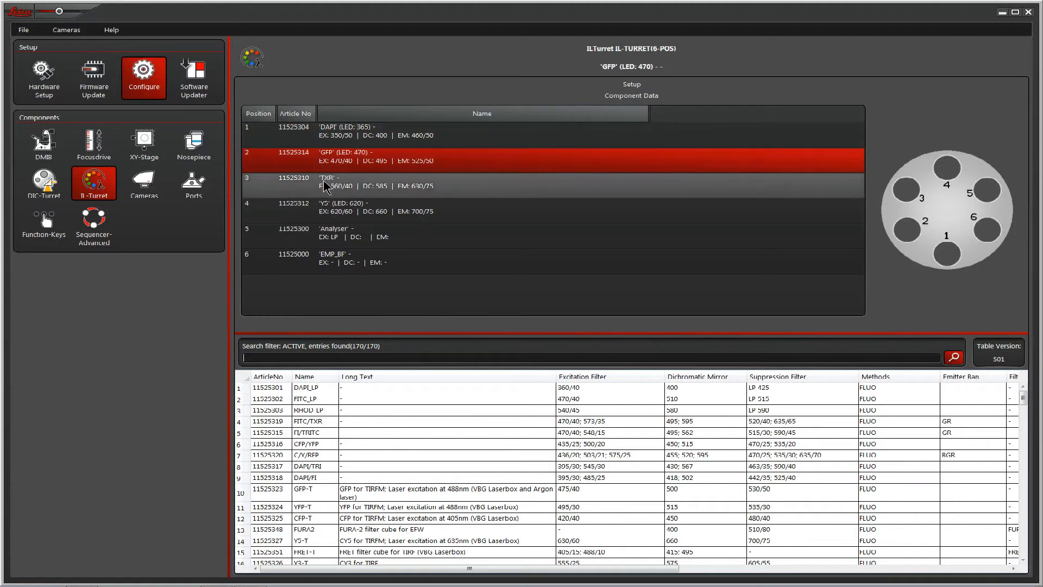
Step: Review the Sequencer-Advanced settings for system triggers, laser sources, light sources, TTL signals and analog signals
click(99, 218)
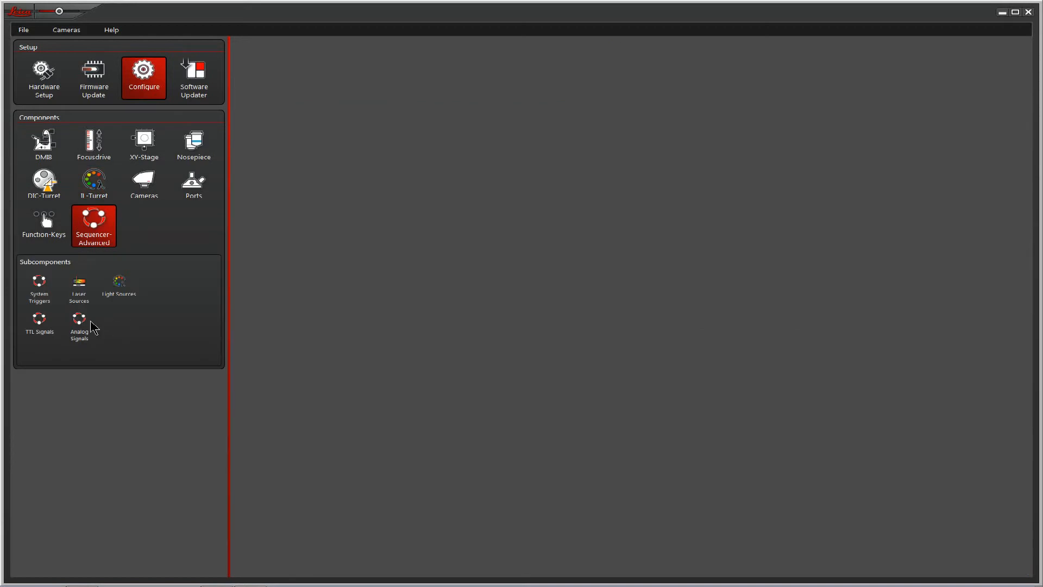
click(41, 287)
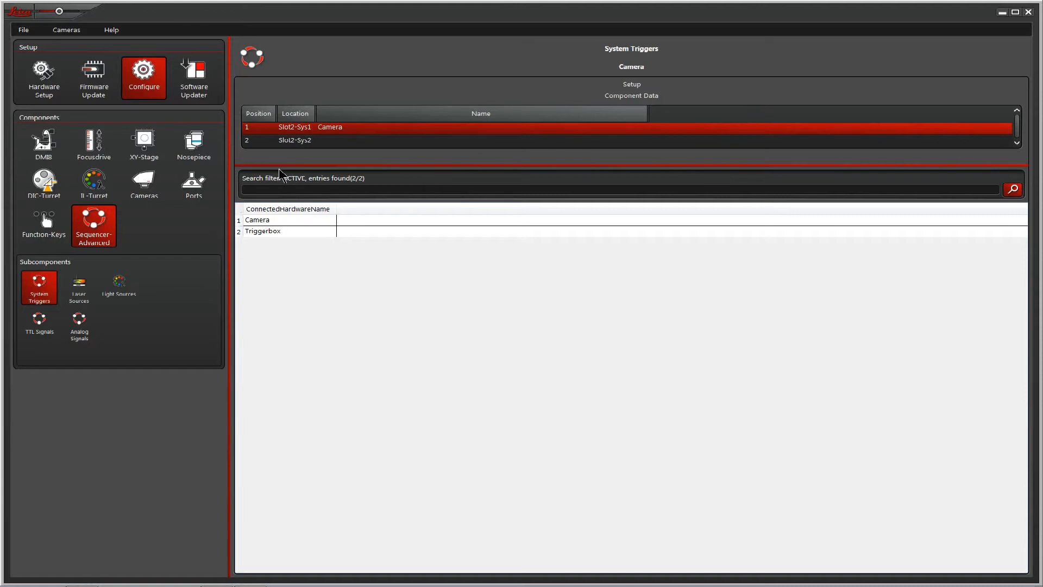
drag(284, 165, 302, 278)
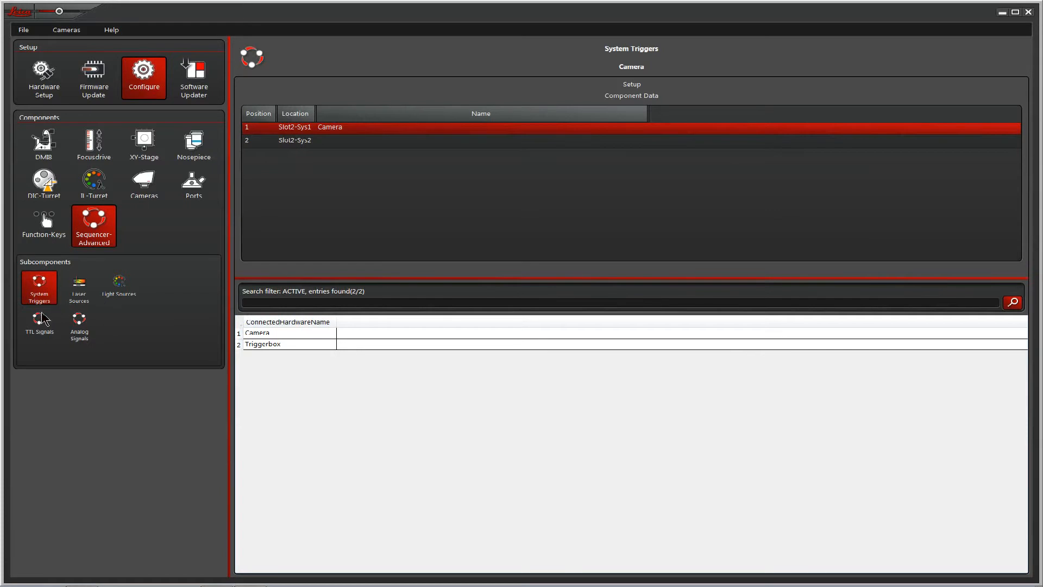
click(79, 288)
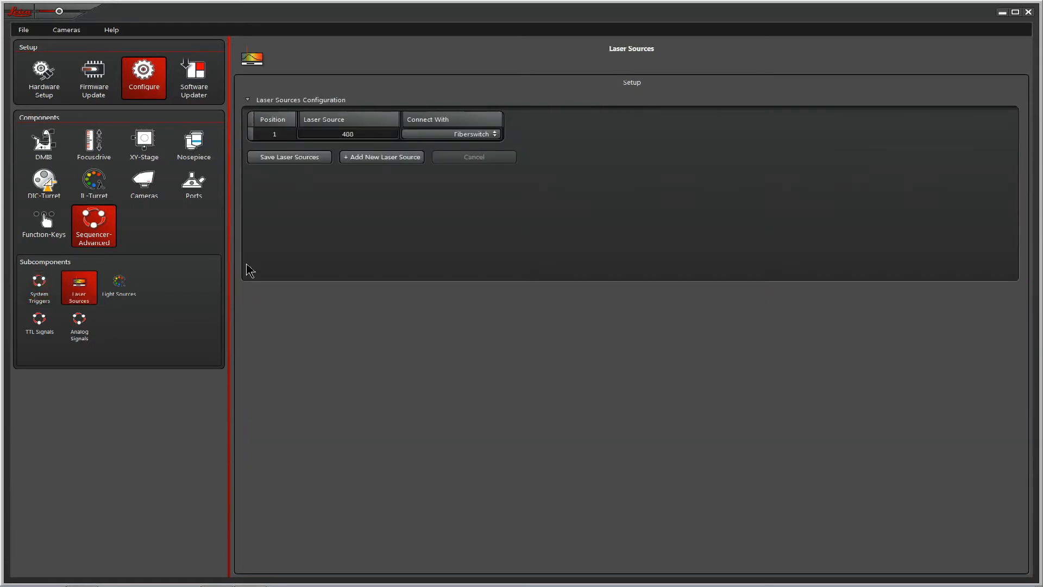
click(127, 293)
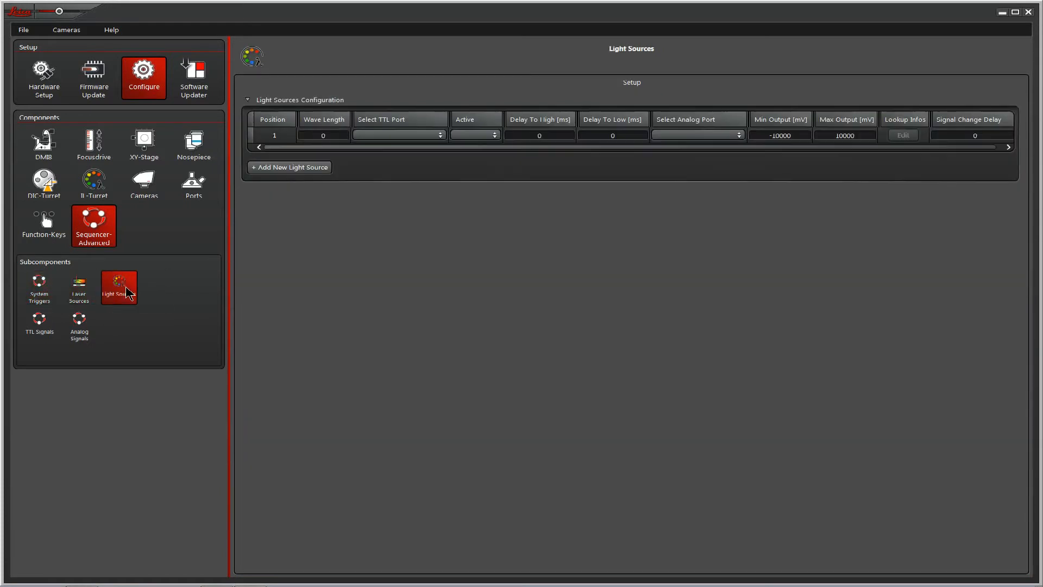
click(33, 320)
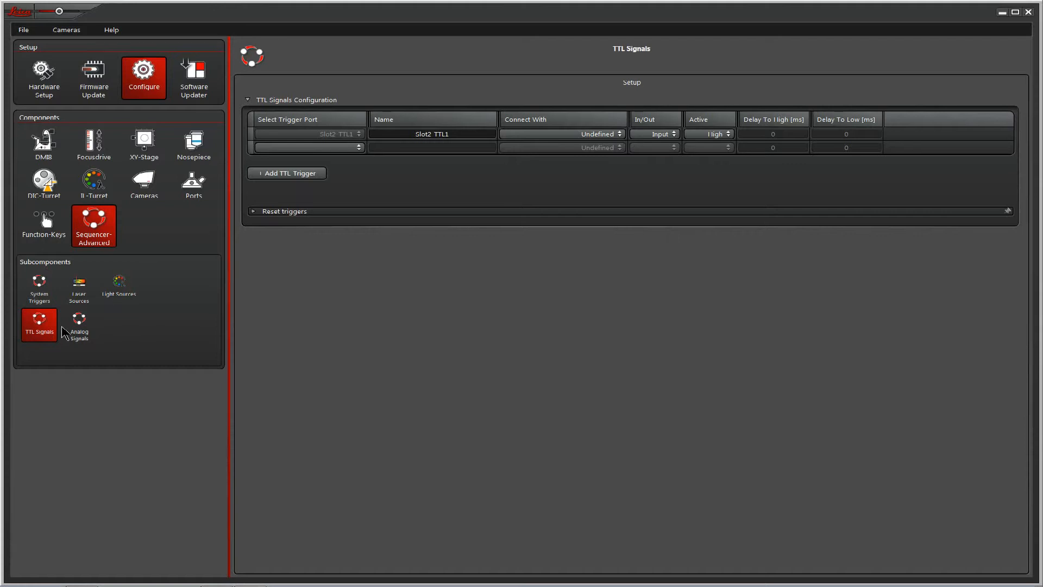
click(79, 332)
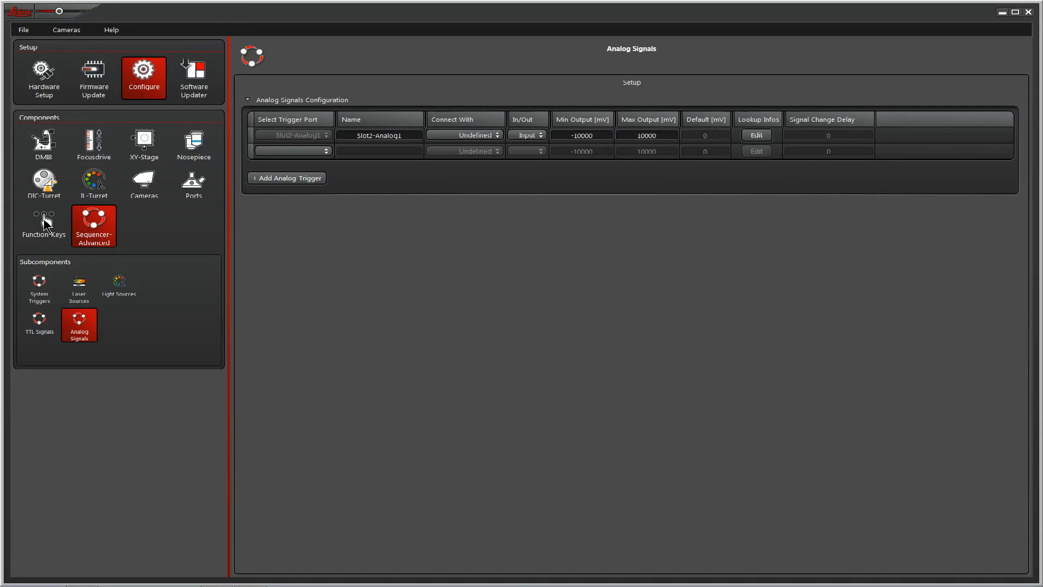
Step: Examine the commands assigned to the microscope's function keys and the Smartmove controller, and browse the list of assignable functions
click(46, 223)
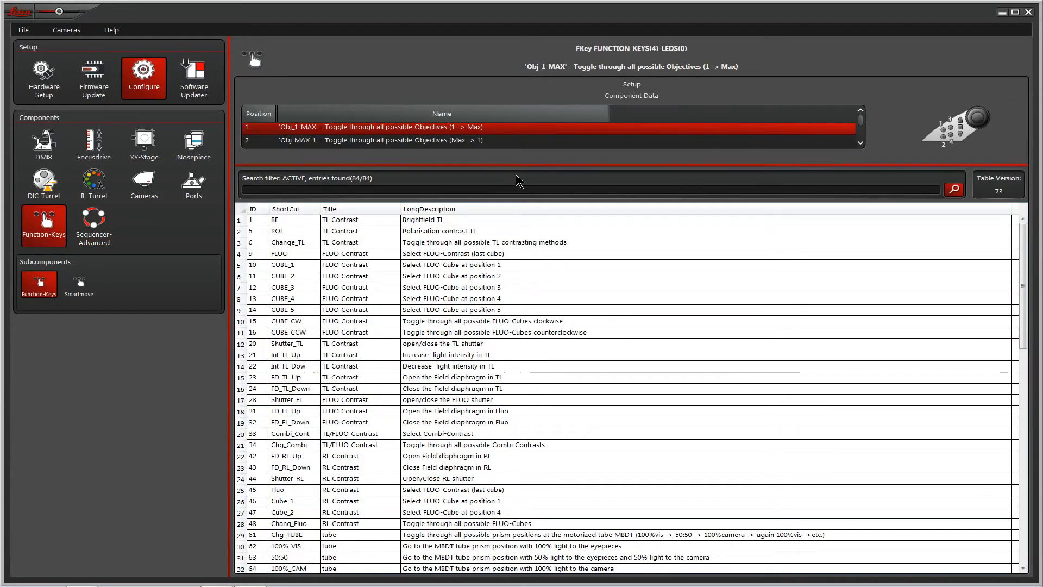
drag(525, 165, 525, 269)
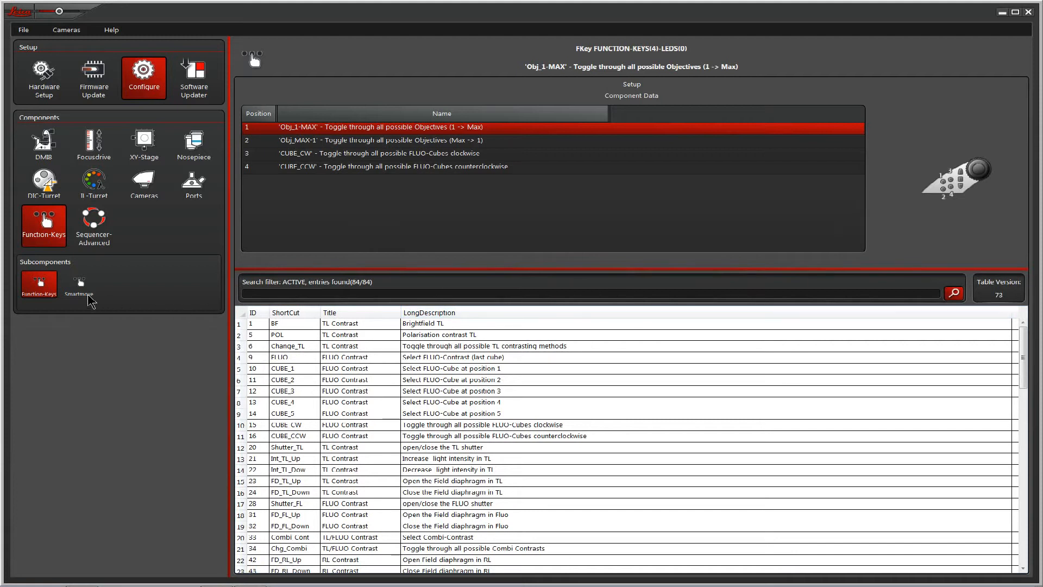
click(79, 286)
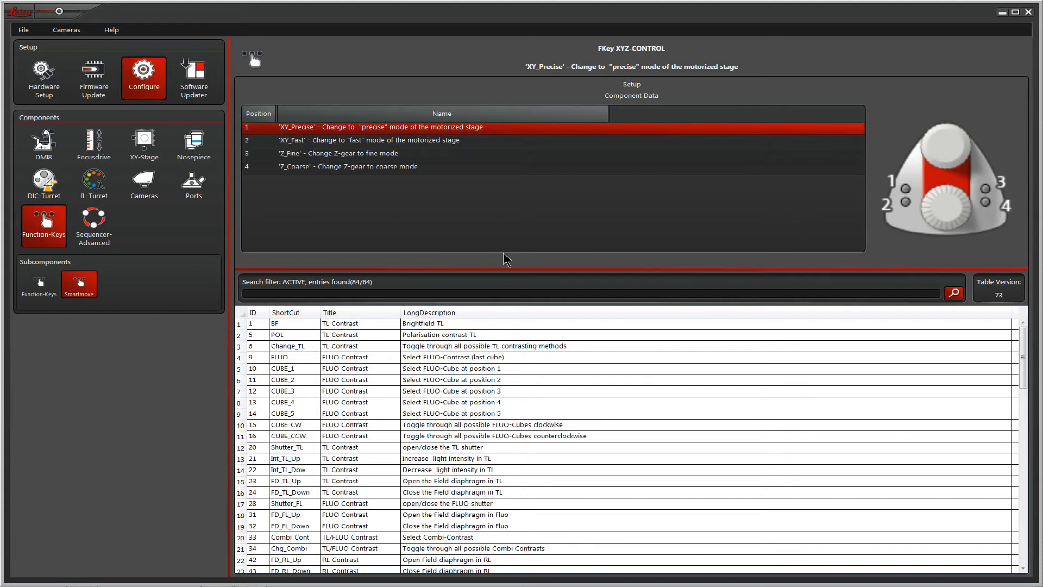
click(44, 288)
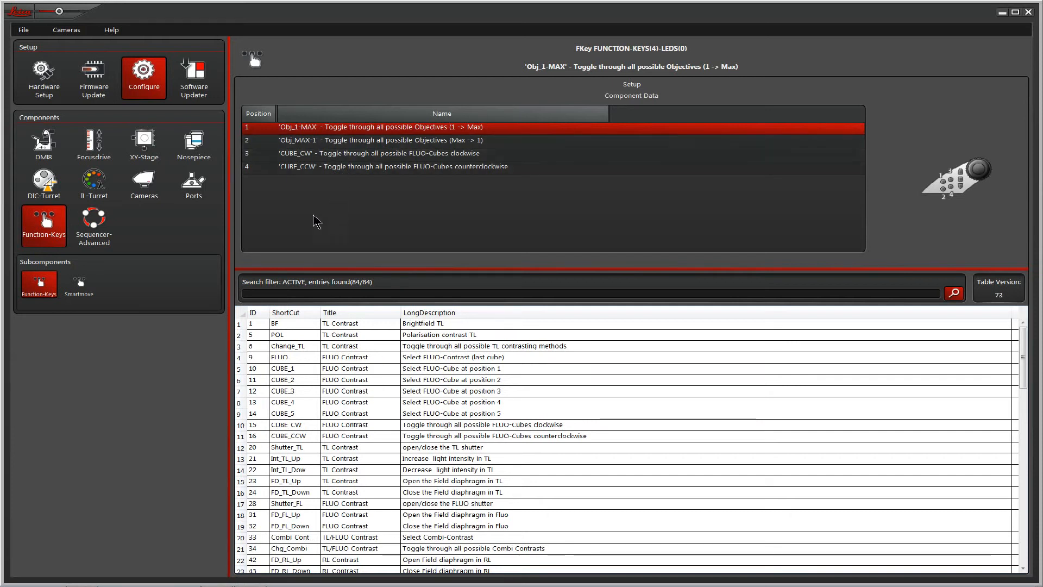
click(79, 286)
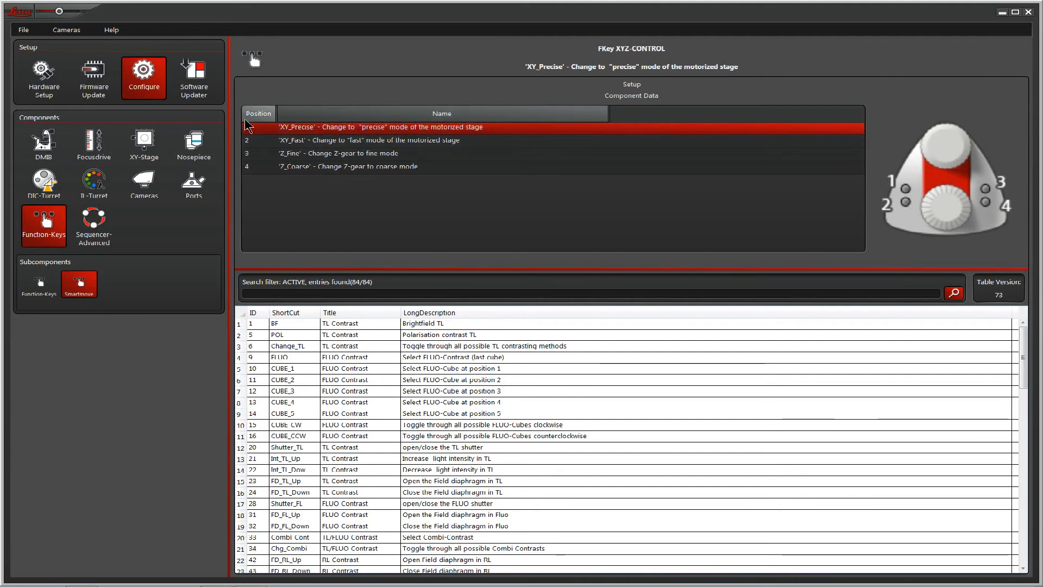
scroll(374, 433, down, 7)
scroll(374, 433, down, 14)
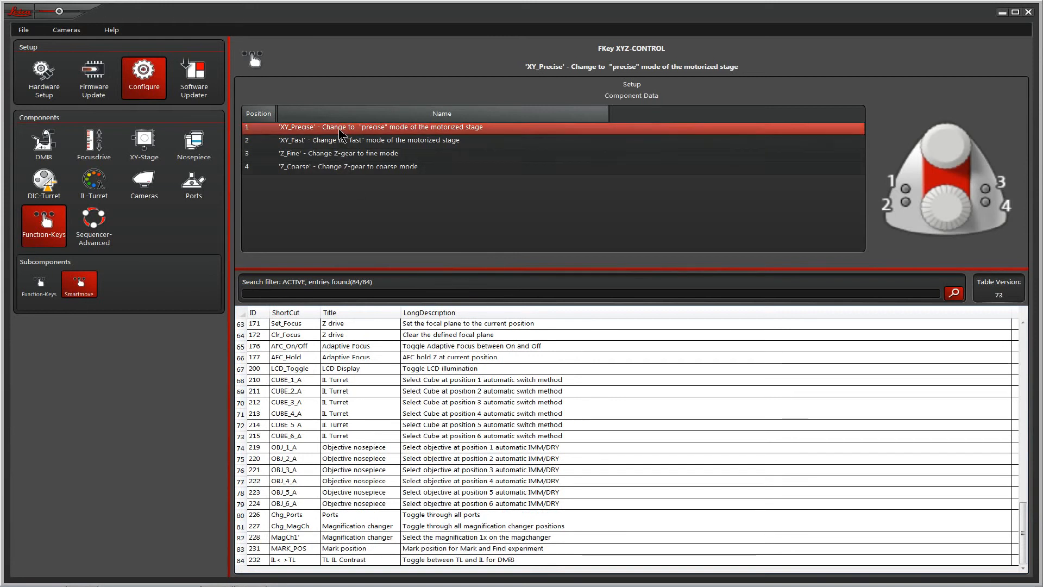
scroll(333, 392, up, 4)
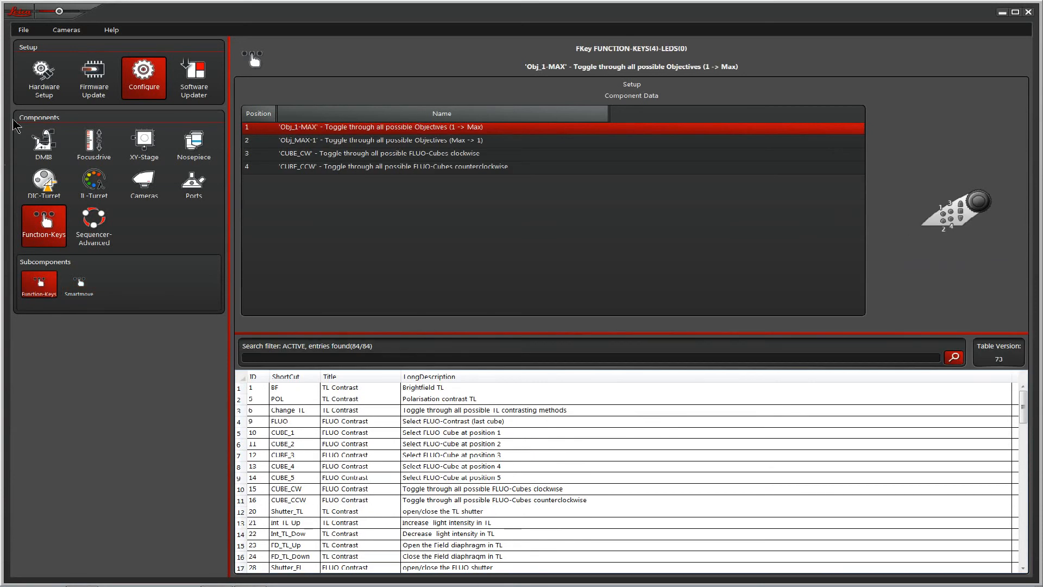
Step: Start the Parfocality/Parcentricity wizard in the DMI8 fine tuning and choose to run the parfocality sequence only
click(43, 146)
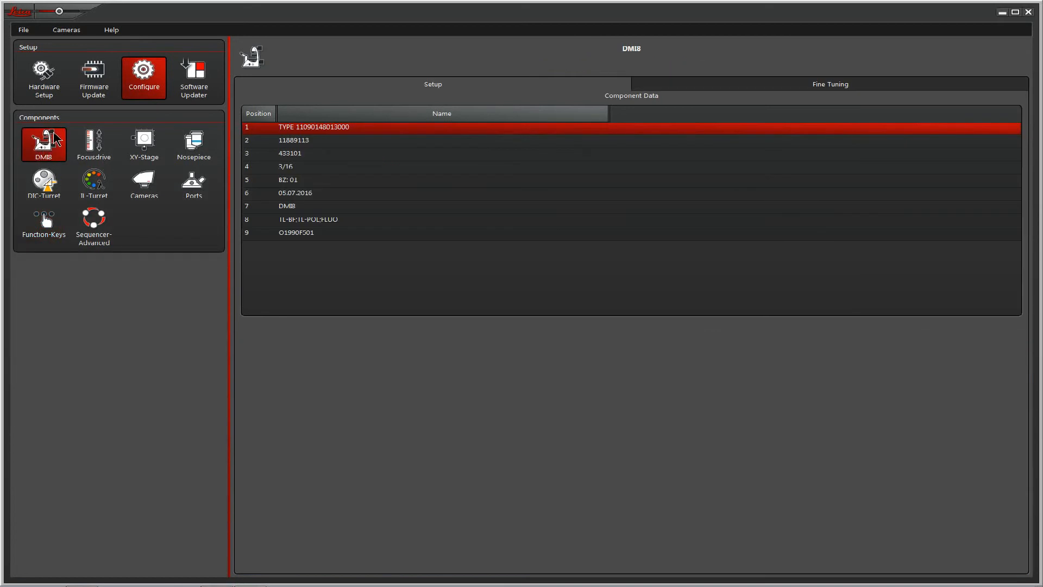
click(785, 87)
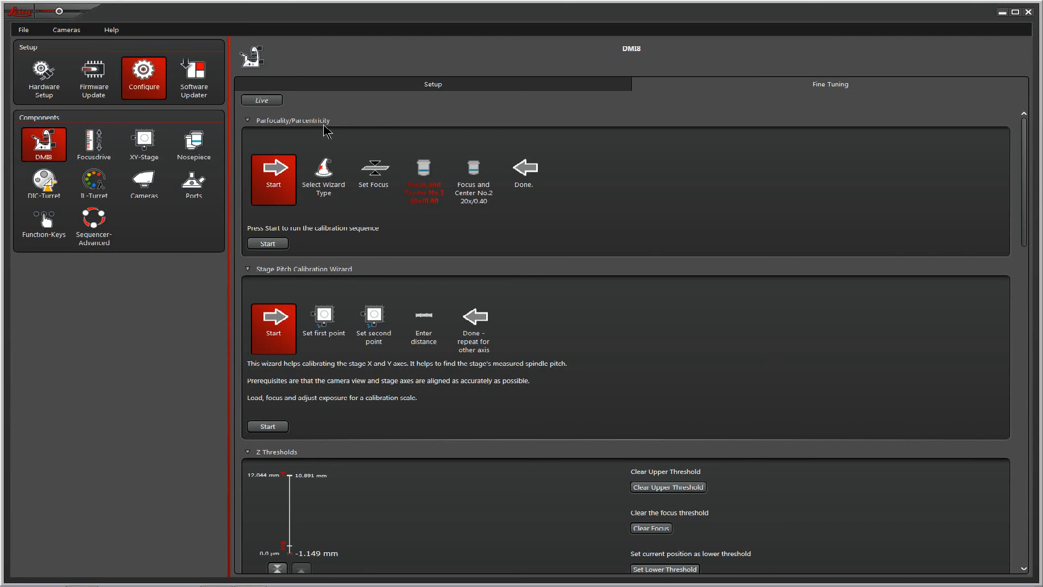
click(271, 244)
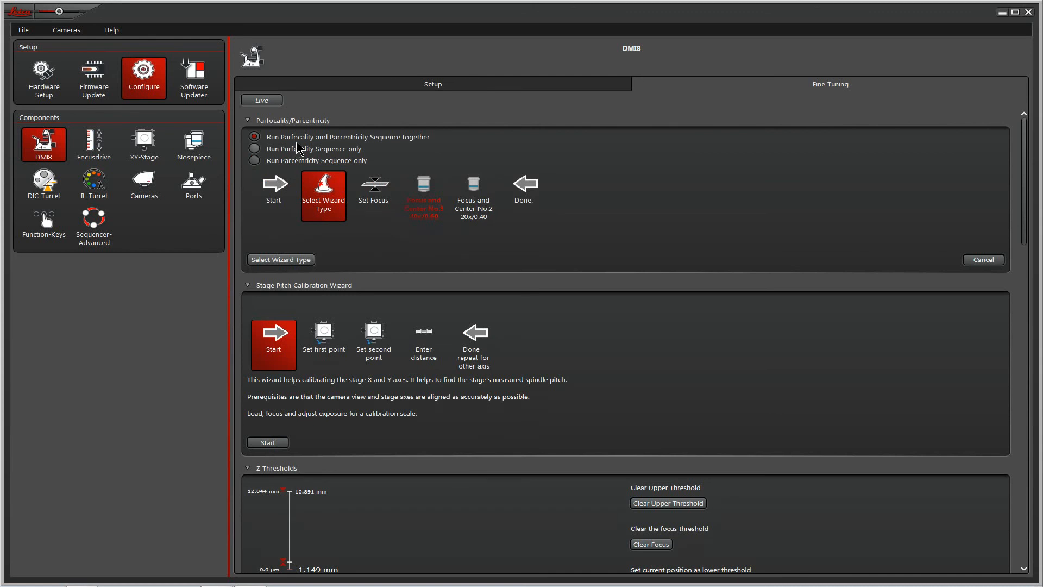
click(253, 148)
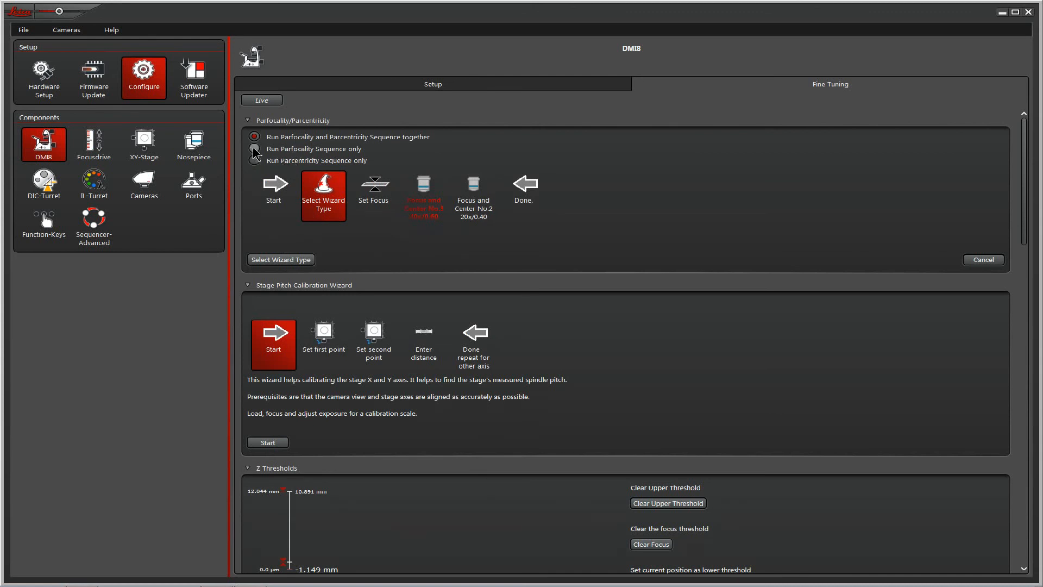